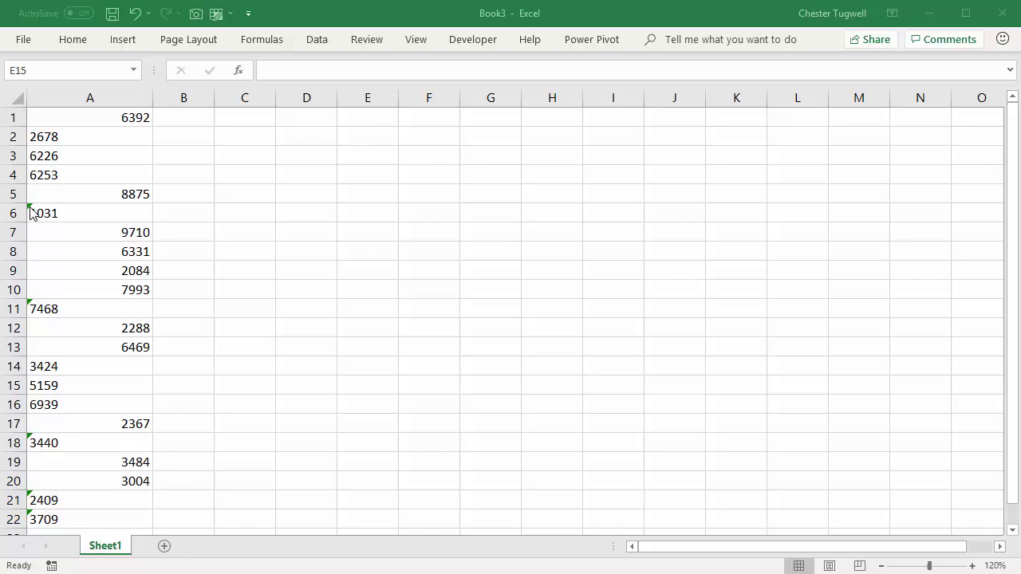
- Inspect the text-stored numbers 1031 in A6 and 7468 in A11, leaving the error flag unconverted
{"action": "left_click", "coordinate": [68, 217]}
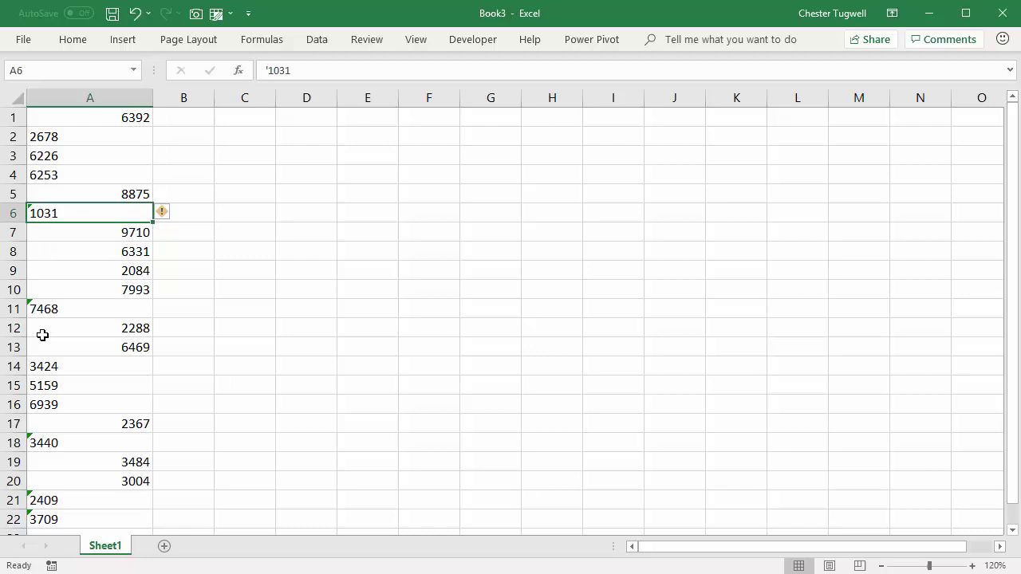
{"action": "left_click", "coordinate": [61, 308]}
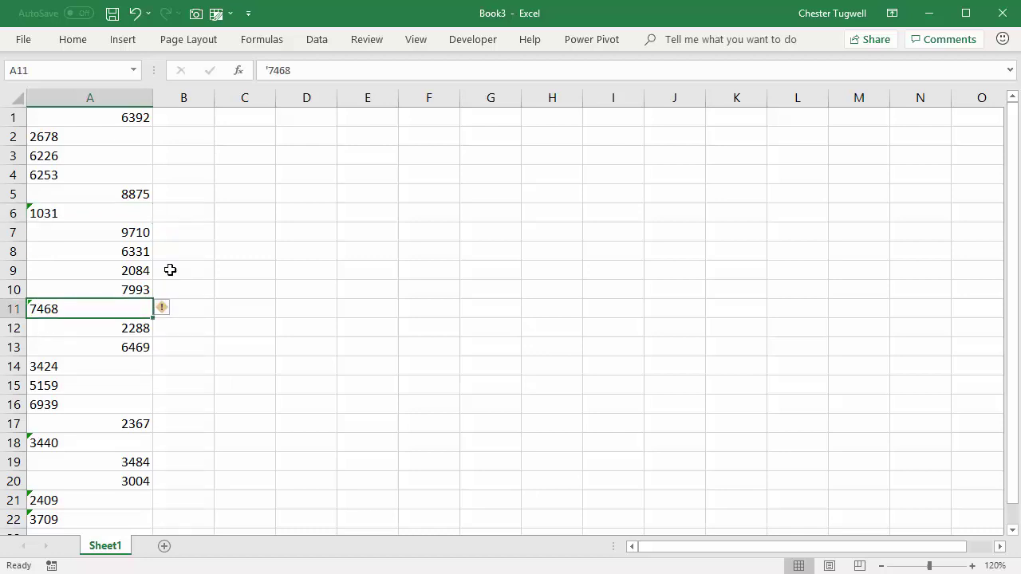
{"action": "left_click", "coordinate": [139, 209]}
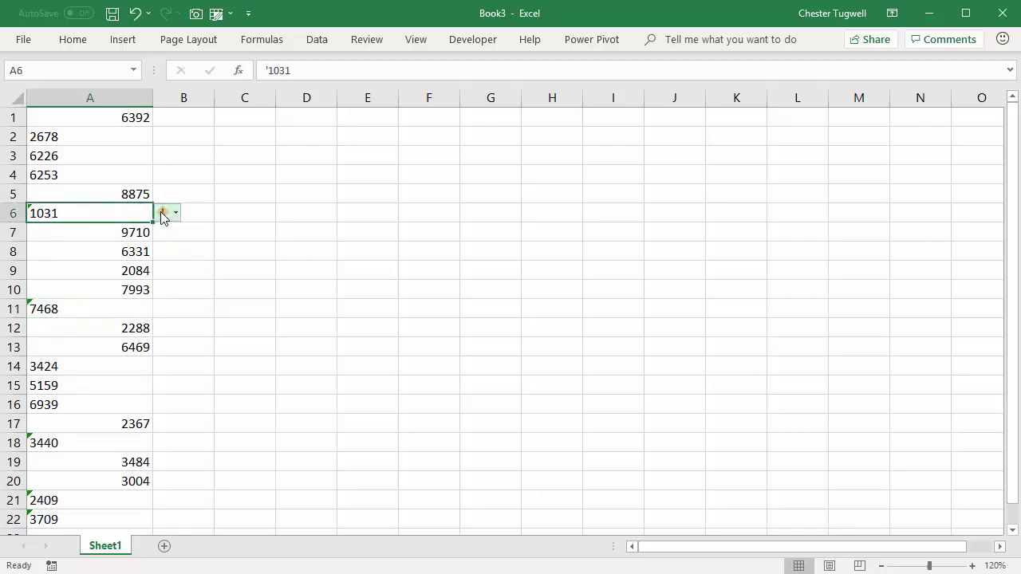
{"action": "left_click", "coordinate": [171, 213]}
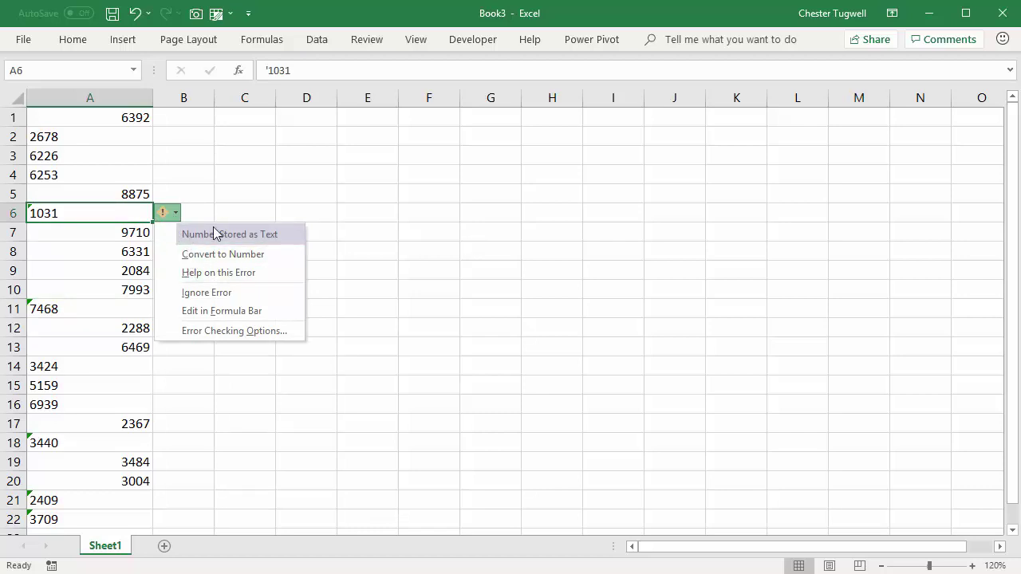
{"action": "left_click", "coordinate": [272, 187]}
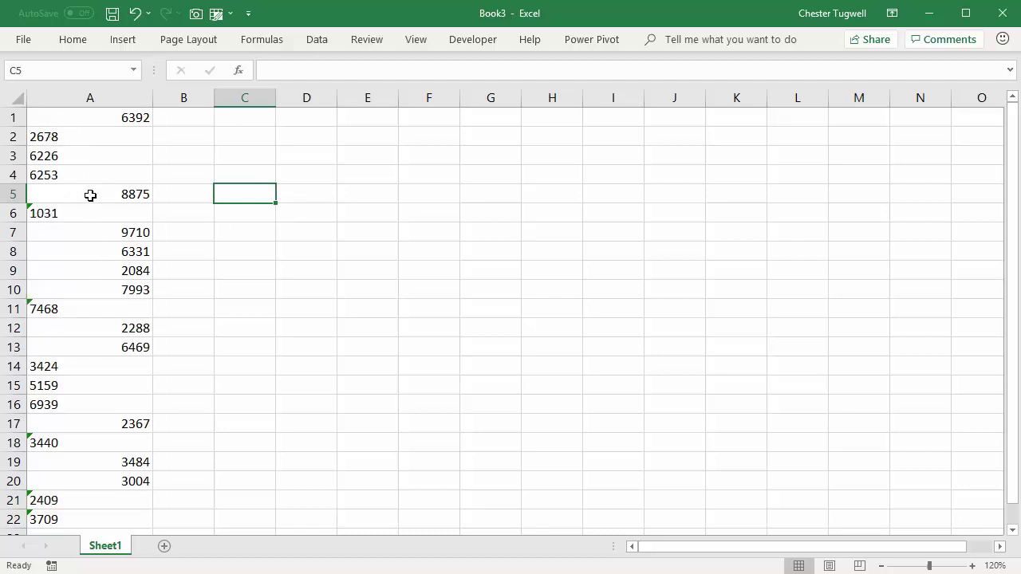
- Apply the General number format to A1:A22
{"action": "left_click_drag", "start_coordinate": [95, 118], "coordinate": [75, 516]}
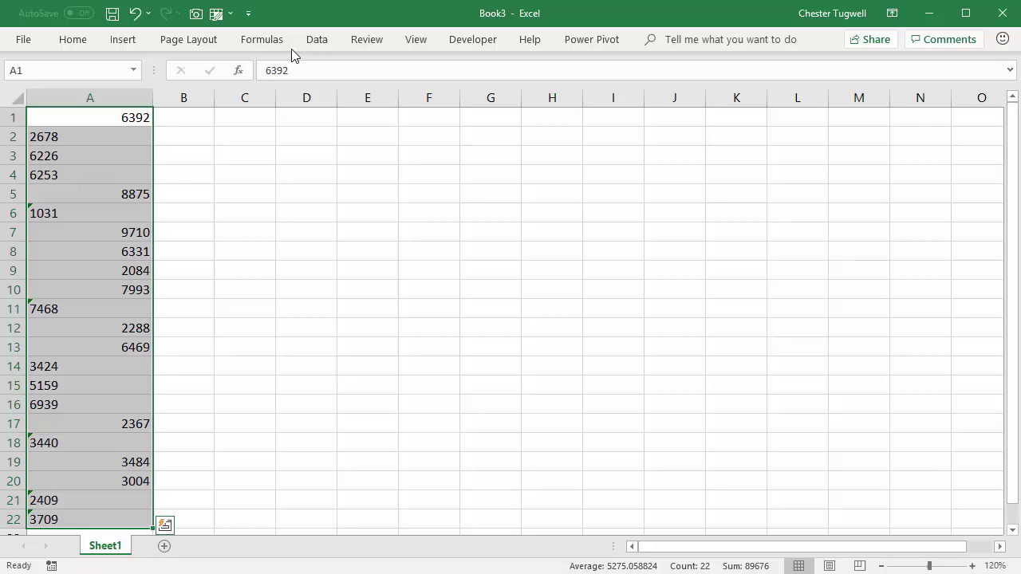
{"action": "left_click", "coordinate": [78, 41]}
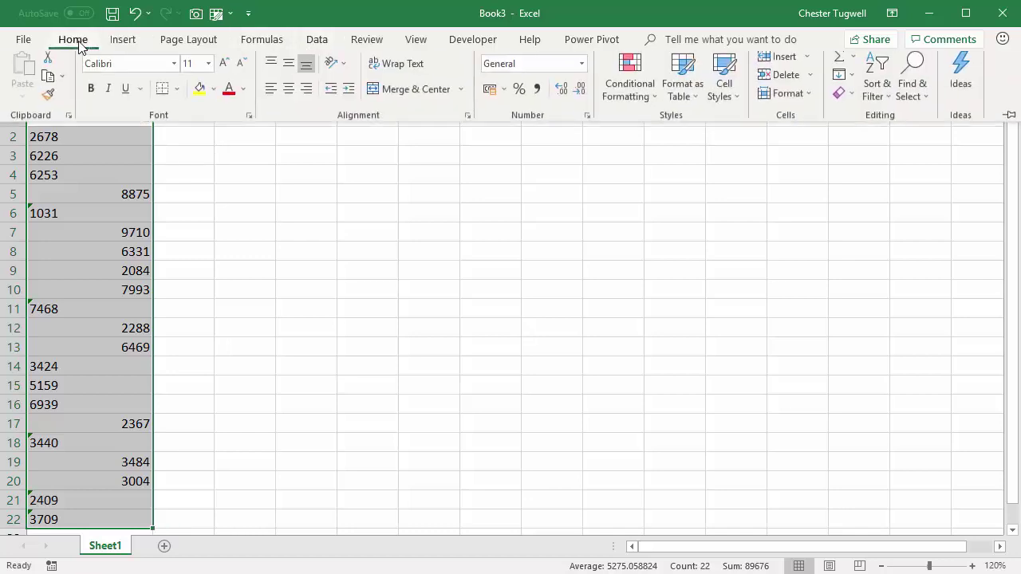
{"action": "left_click", "coordinate": [580, 72]}
{"action": "left_click", "coordinate": [548, 104]}
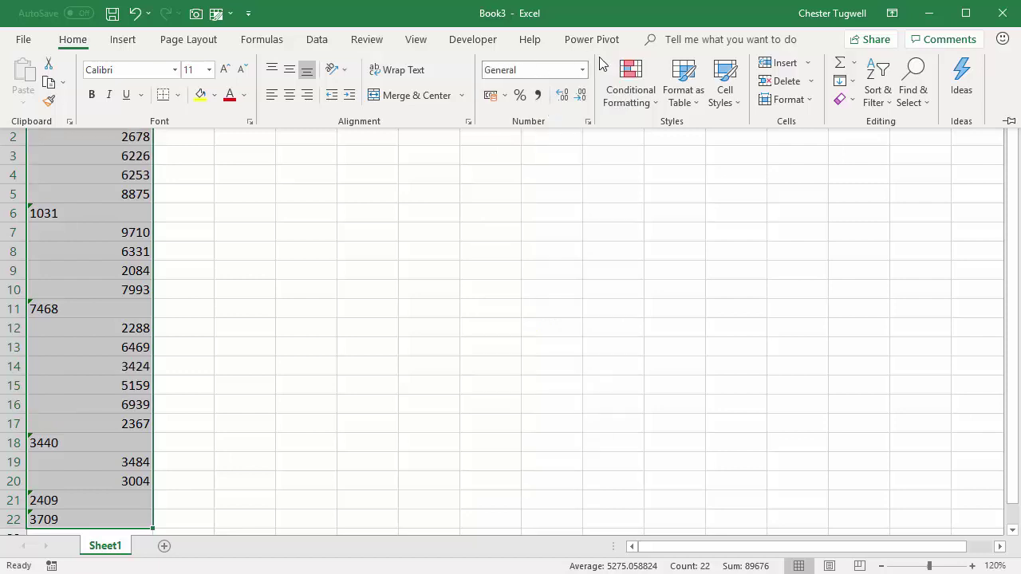
{"action": "left_click", "coordinate": [582, 74]}
{"action": "left_click", "coordinate": [531, 106]}
- Pin the ribbon open, then collapse it back to tabs only
{"action": "double_click", "coordinate": [74, 39]}
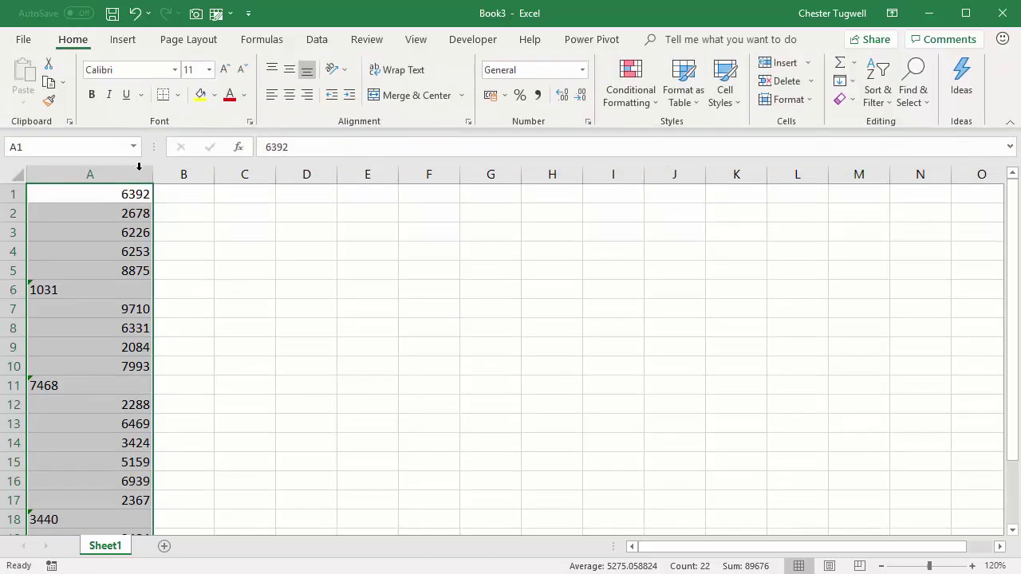
{"action": "scroll", "coordinate": [161, 290], "scroll_direction": "down", "scroll_amount": 2}
{"action": "scroll", "coordinate": [161, 290], "scroll_direction": "up", "scroll_amount": 2}
{"action": "double_click", "coordinate": [82, 43]}
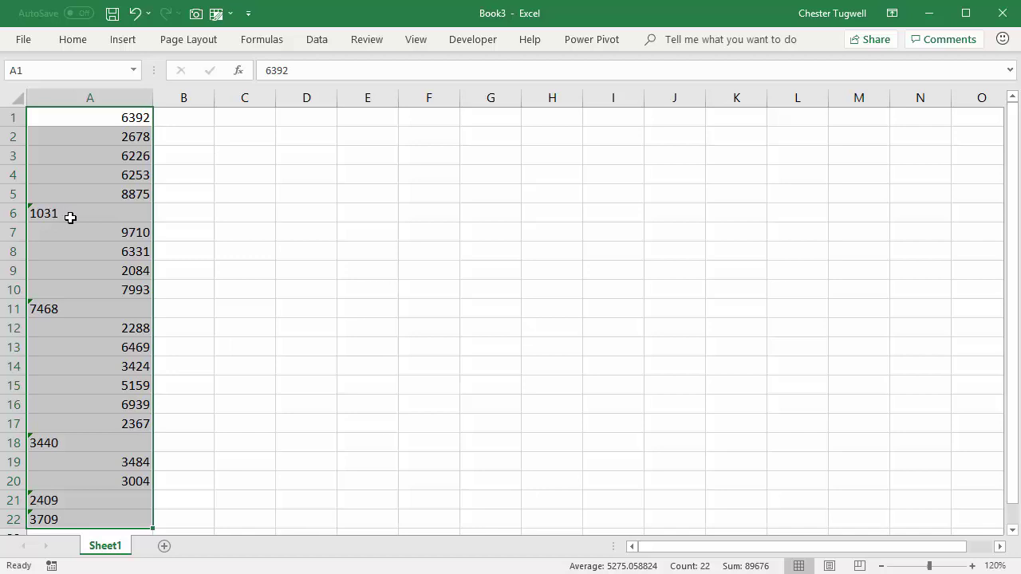
{"action": "left_click", "coordinate": [259, 219]}
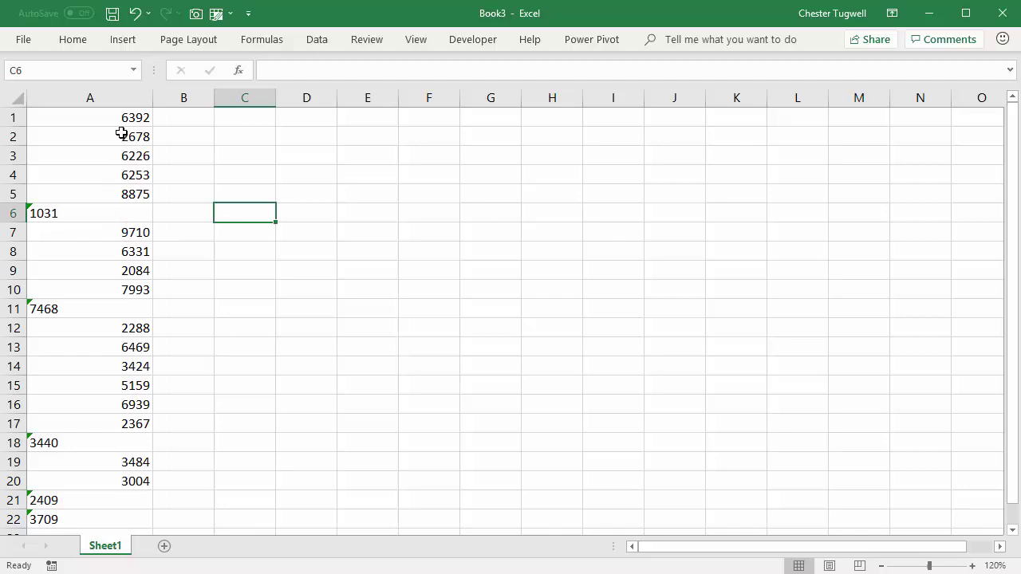
{"action": "left_click", "coordinate": [72, 39]}
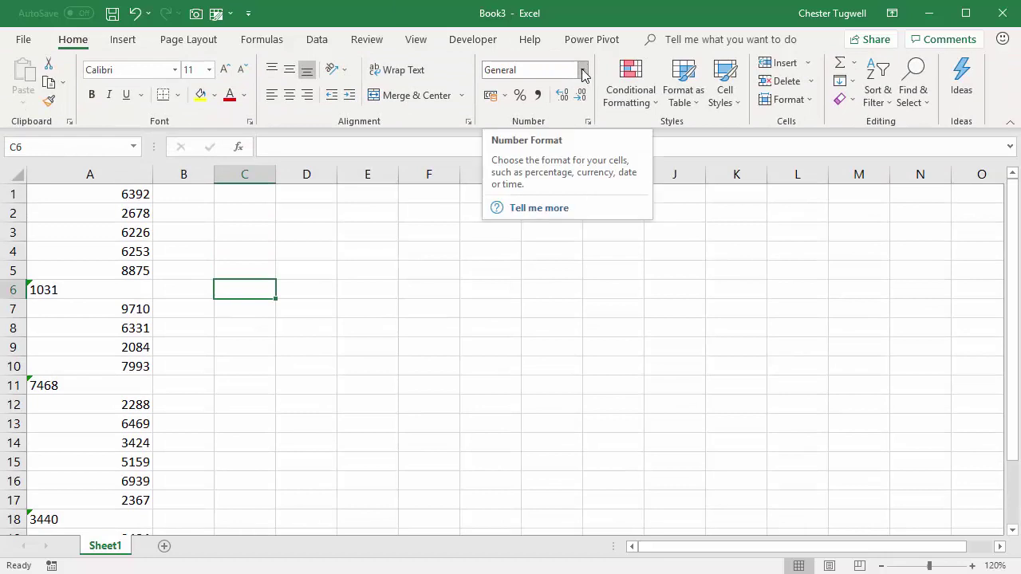
{"action": "double_click", "coordinate": [77, 41]}
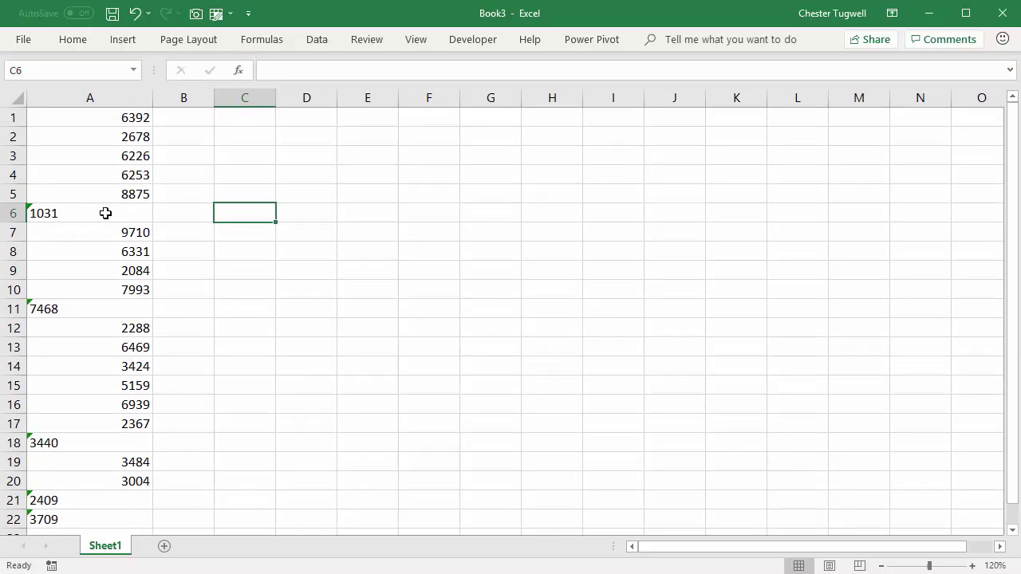
{"action": "left_click", "coordinate": [106, 213]}
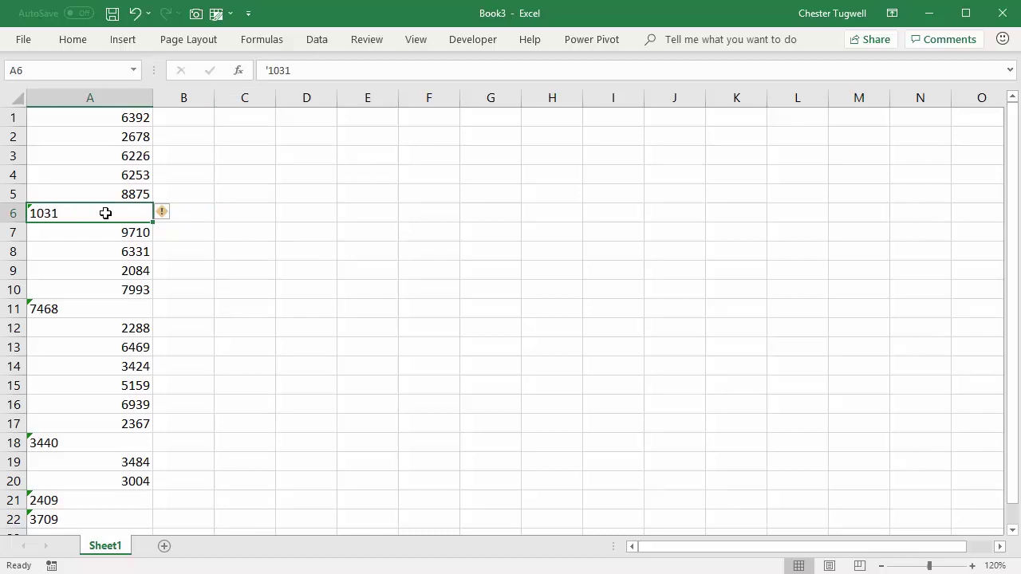
{"action": "left_click_drag", "start_coordinate": [106, 213], "coordinate": [57, 519]}
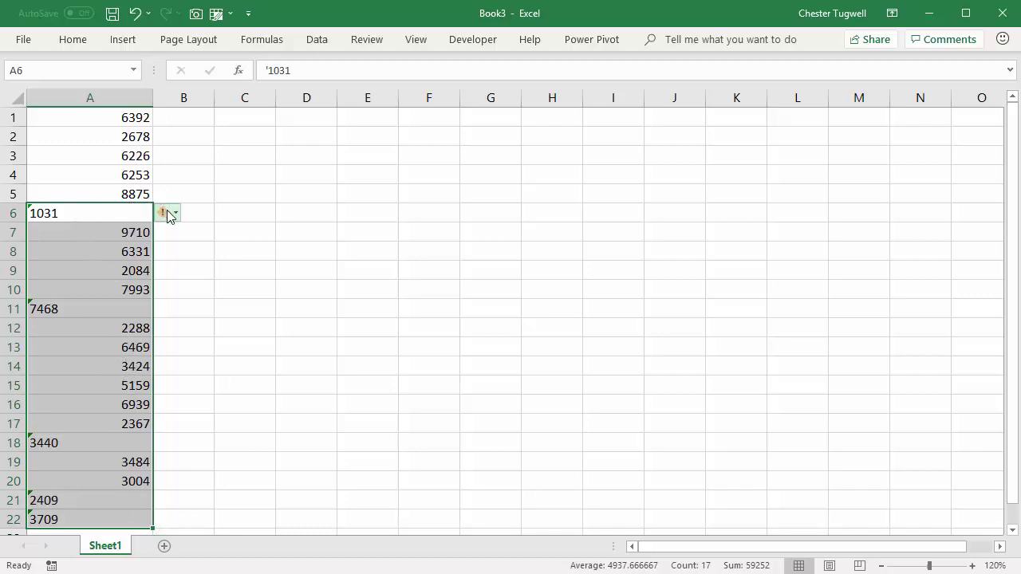
{"action": "mouse_move", "coordinate": [162, 213]}
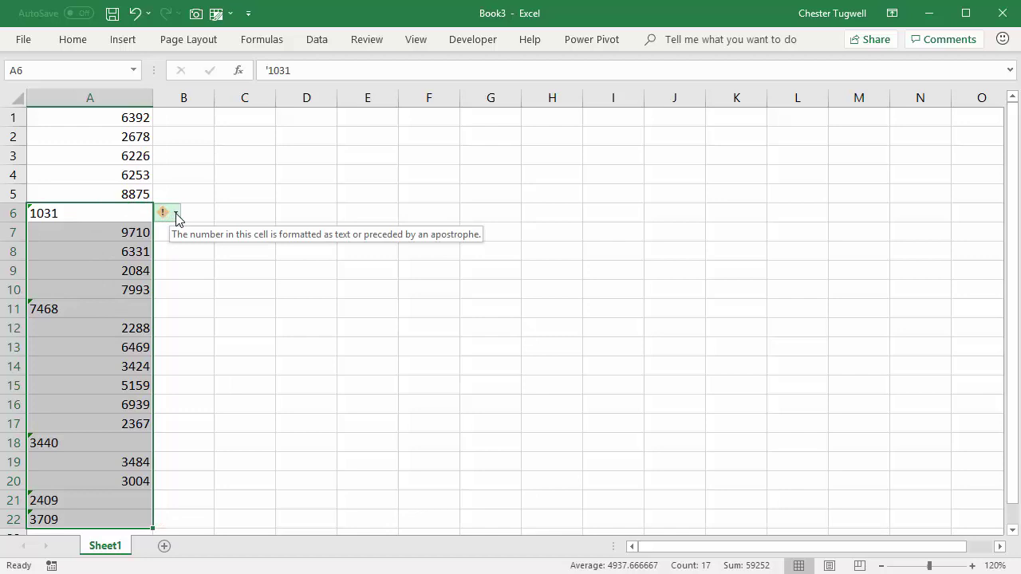
{"action": "left_click", "coordinate": [175, 214]}
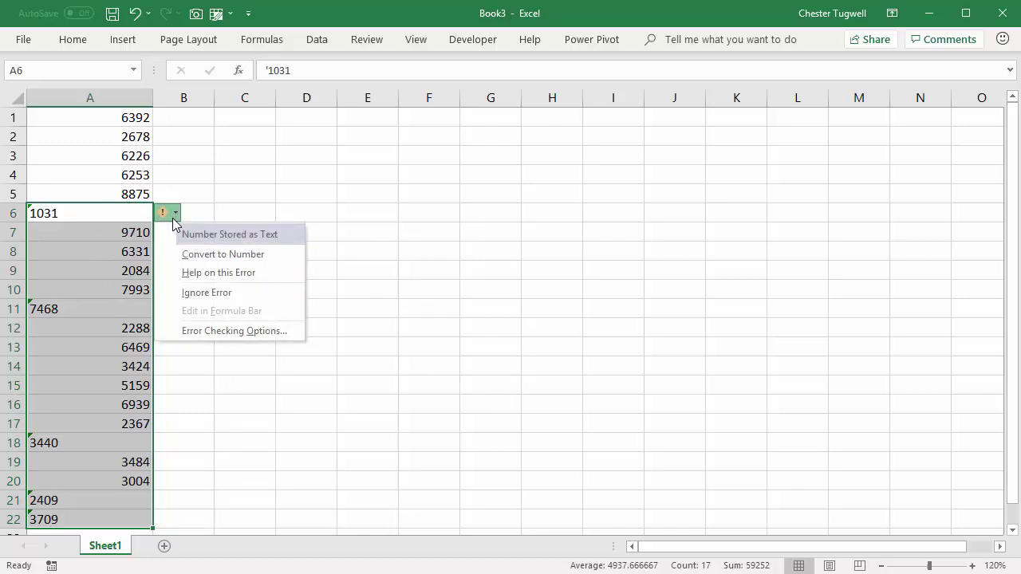
{"action": "left_click", "coordinate": [184, 253]}
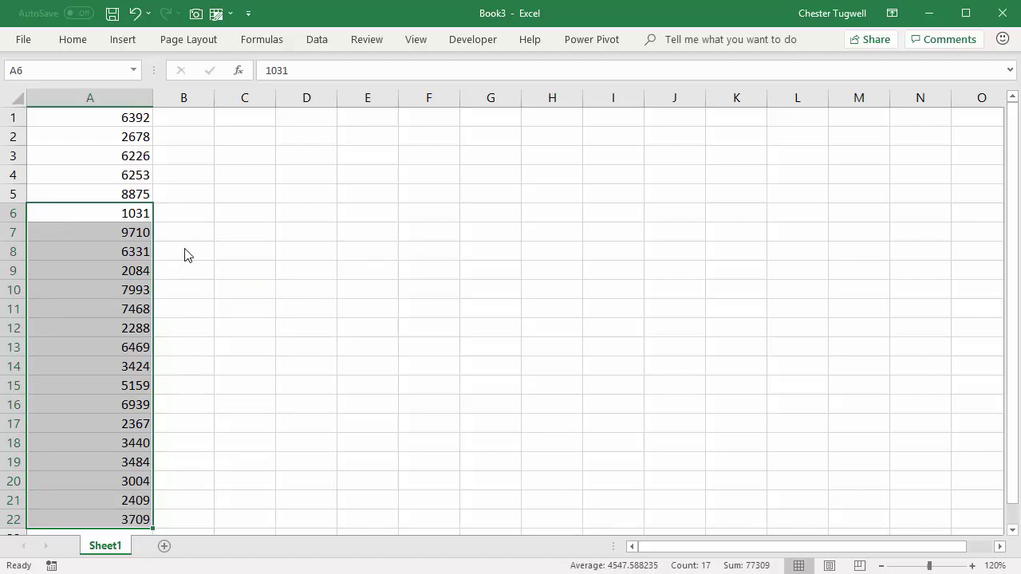
{"action": "key", "text": "ctrl+z"}
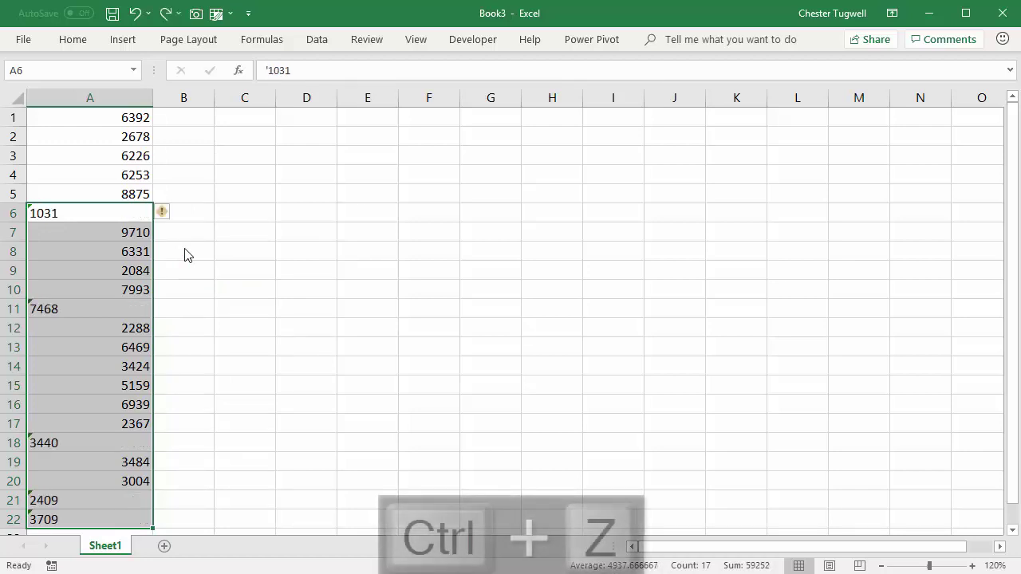
- Select A1:A22 and pin the Data ribbon tab open
{"action": "left_click", "coordinate": [222, 240]}
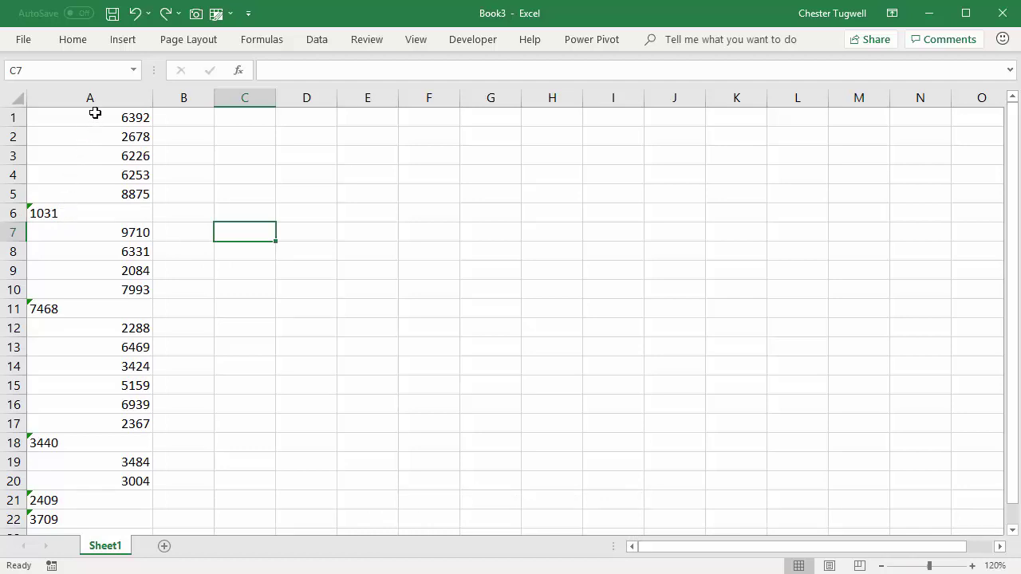
{"action": "left_click_drag", "start_coordinate": [95, 114], "coordinate": [68, 517]}
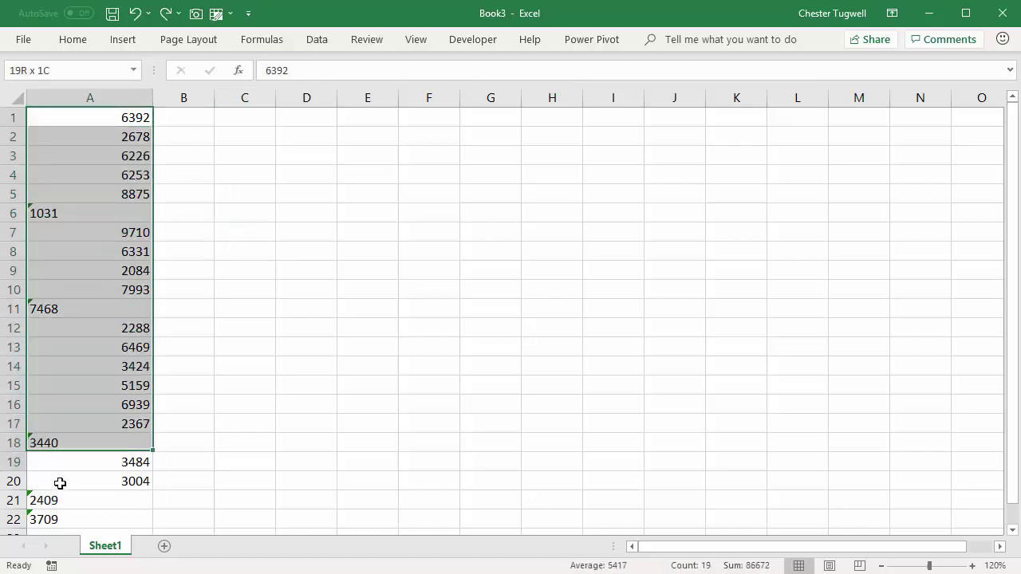
{"action": "left_click", "coordinate": [323, 44]}
{"action": "double_click", "coordinate": [323, 44]}
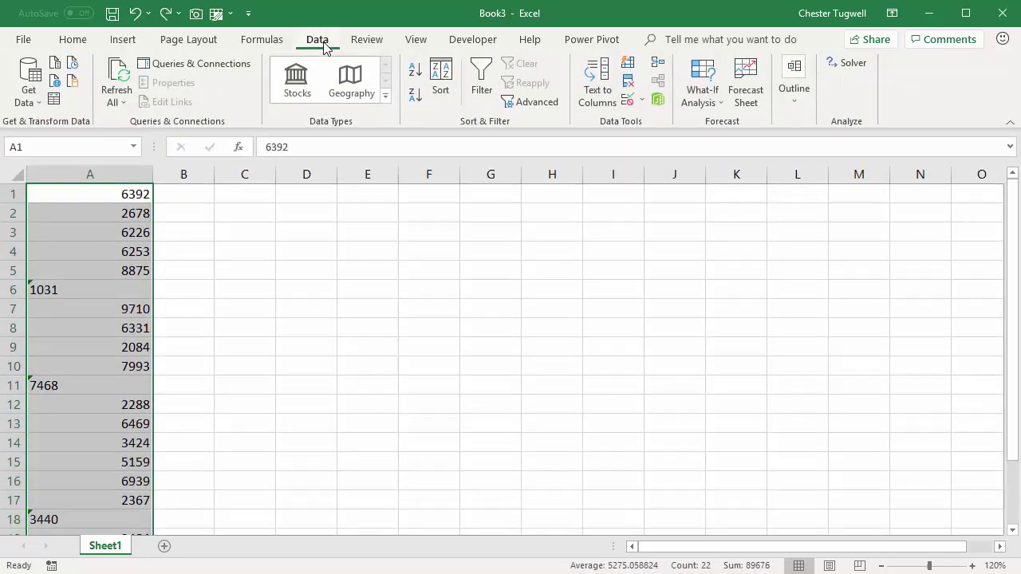
- Run Text to Columns on the column with default settings, then undo it
{"action": "left_click", "coordinate": [598, 91]}
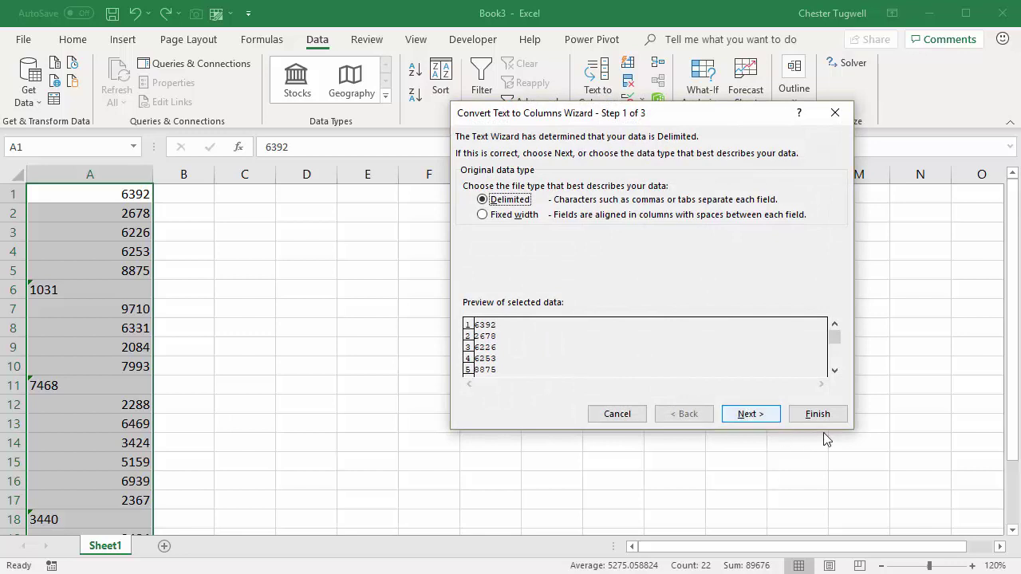
{"action": "left_click", "coordinate": [817, 414]}
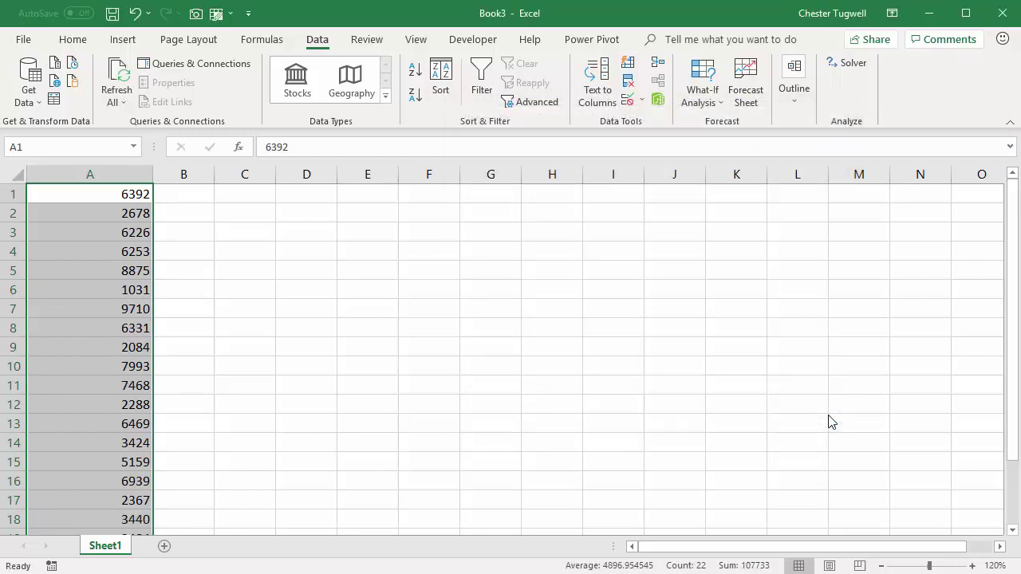
{"action": "key", "text": "ctrl+z"}
- Enter 1 in D1 and copy it
{"action": "left_click", "coordinate": [335, 272]}
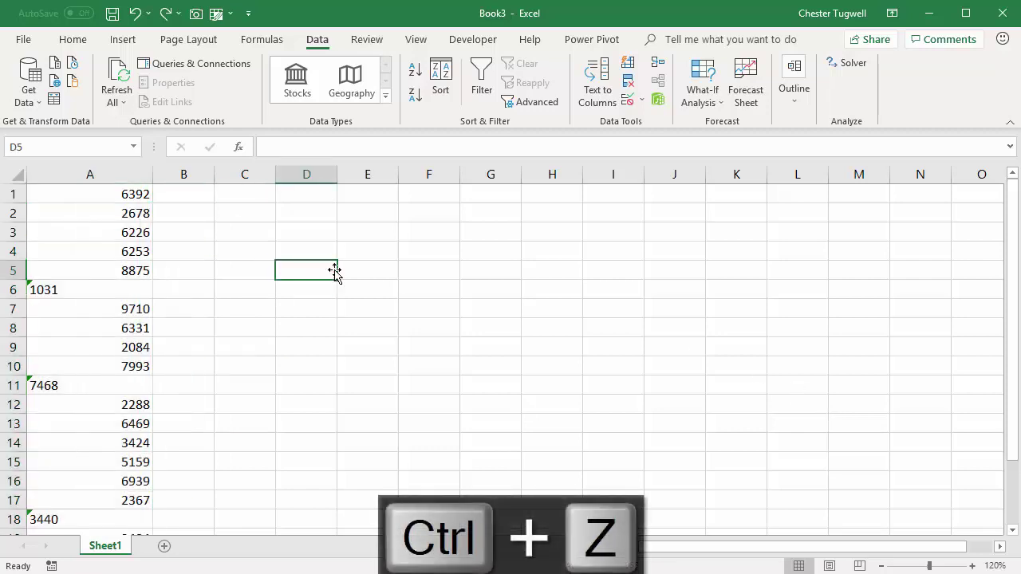
{"action": "left_click", "coordinate": [311, 198]}
{"action": "type", "text": "1"}
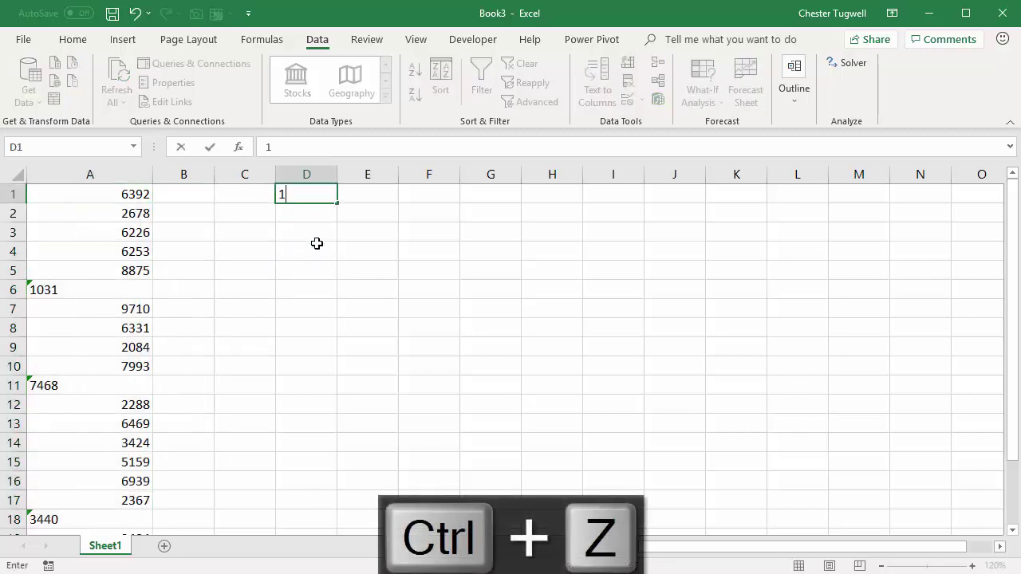
{"action": "key", "text": "Return"}
{"action": "left_click", "coordinate": [312, 197]}
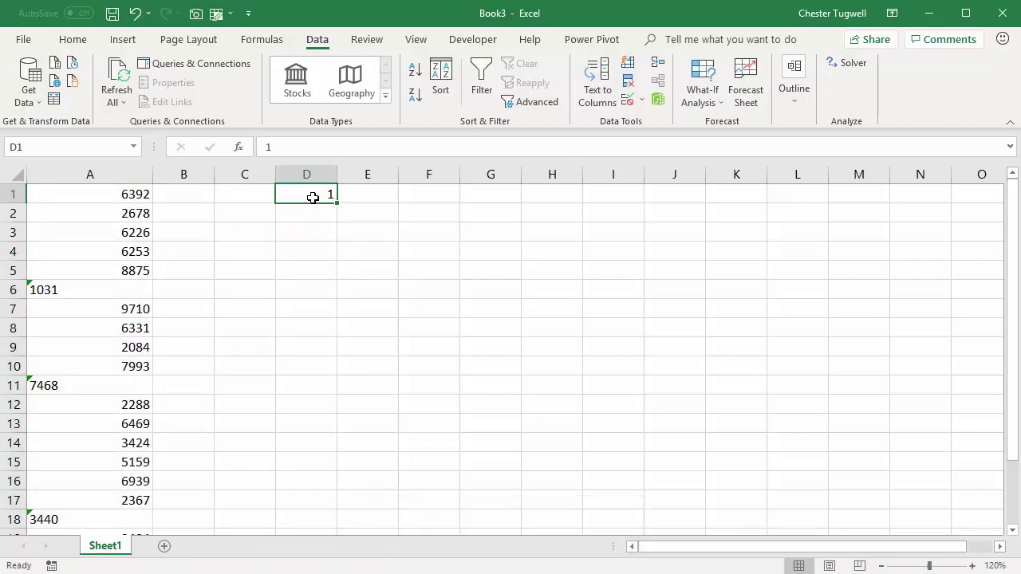
{"action": "key", "text": "ctrl+c"}
- Paste Special onto A1:A22 with the Multiply operation
{"action": "mouse_move", "coordinate": [132, 194]}
{"action": "left_mouse_down"}
{"action": "mouse_move", "coordinate": [110, 305]}
{"action": "mouse_move", "coordinate": [116, 509]}
{"action": "left_mouse_up"}
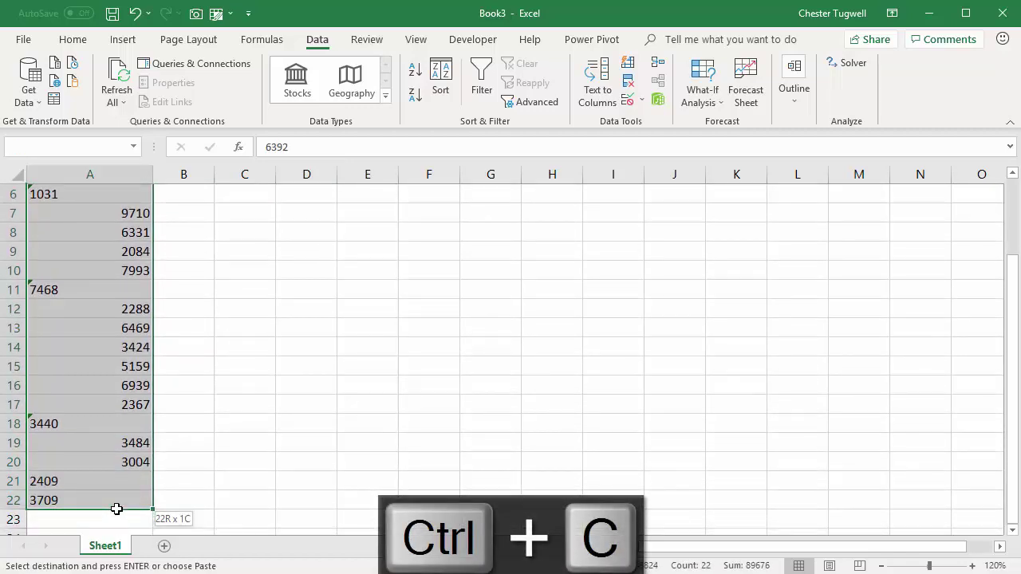
{"action": "left_click", "coordinate": [70, 41]}
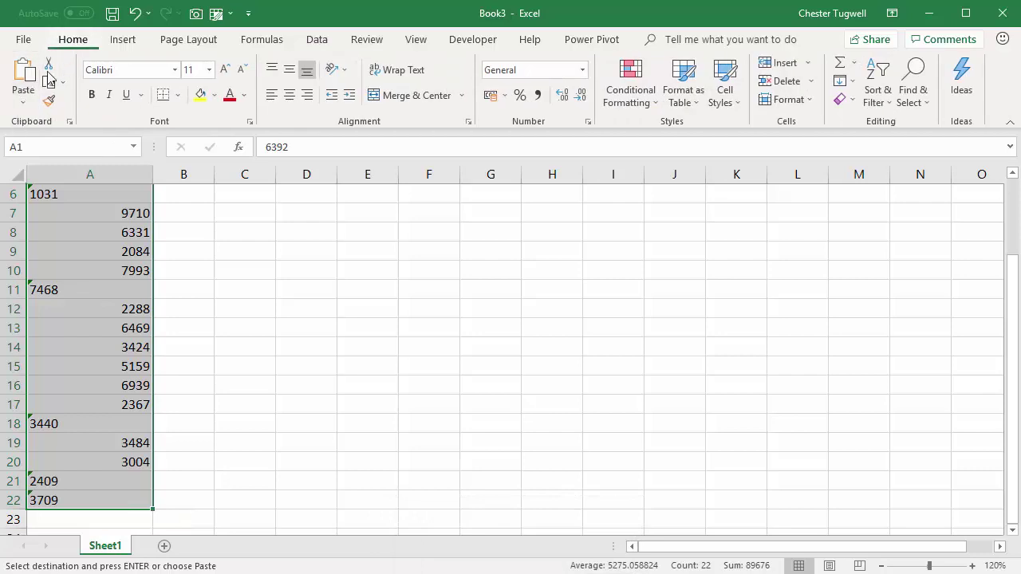
{"action": "left_click", "coordinate": [23, 100]}
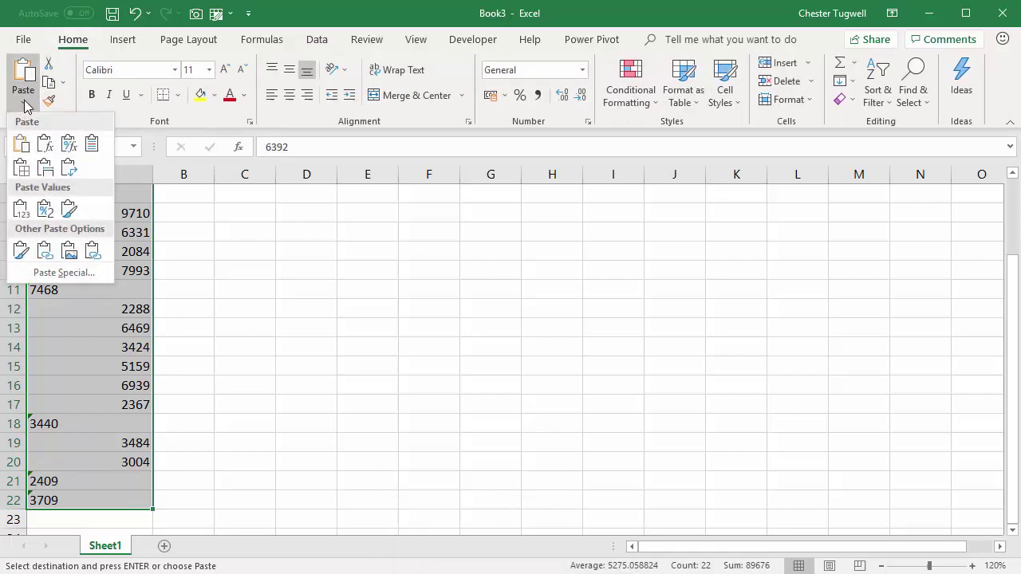
{"action": "left_click", "coordinate": [37, 273]}
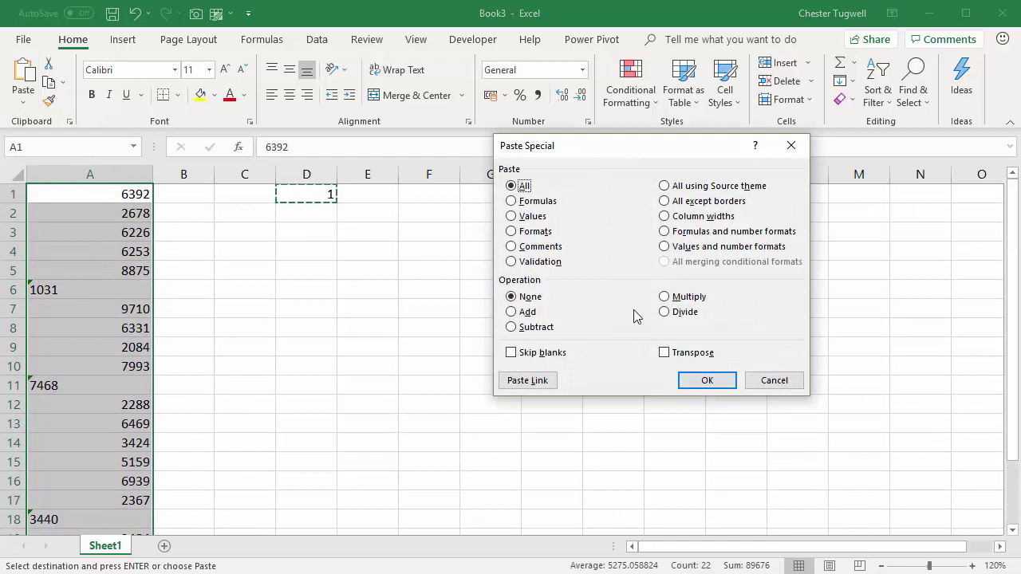
{"action": "left_click", "coordinate": [664, 298]}
{"action": "left_click", "coordinate": [707, 381]}
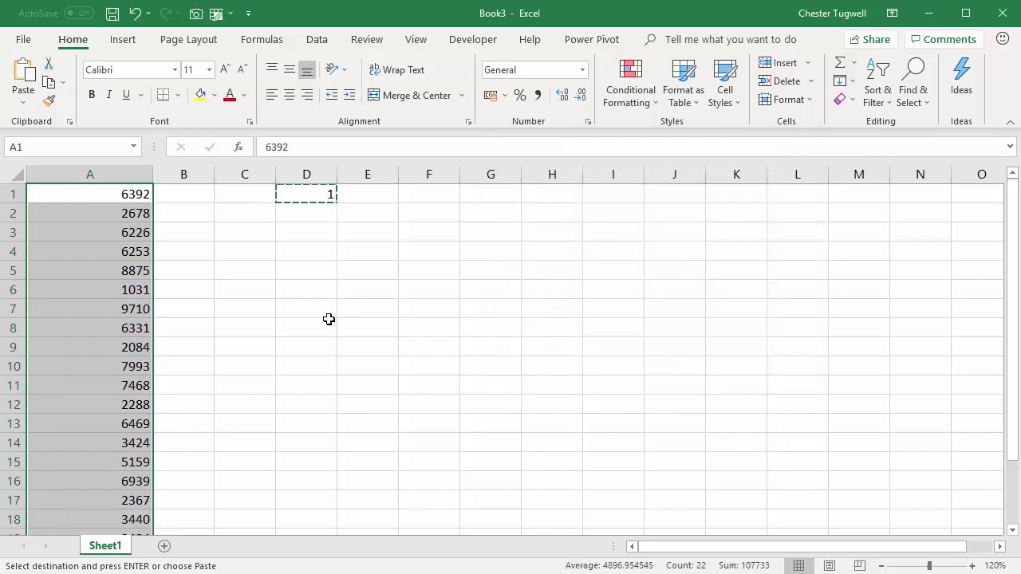